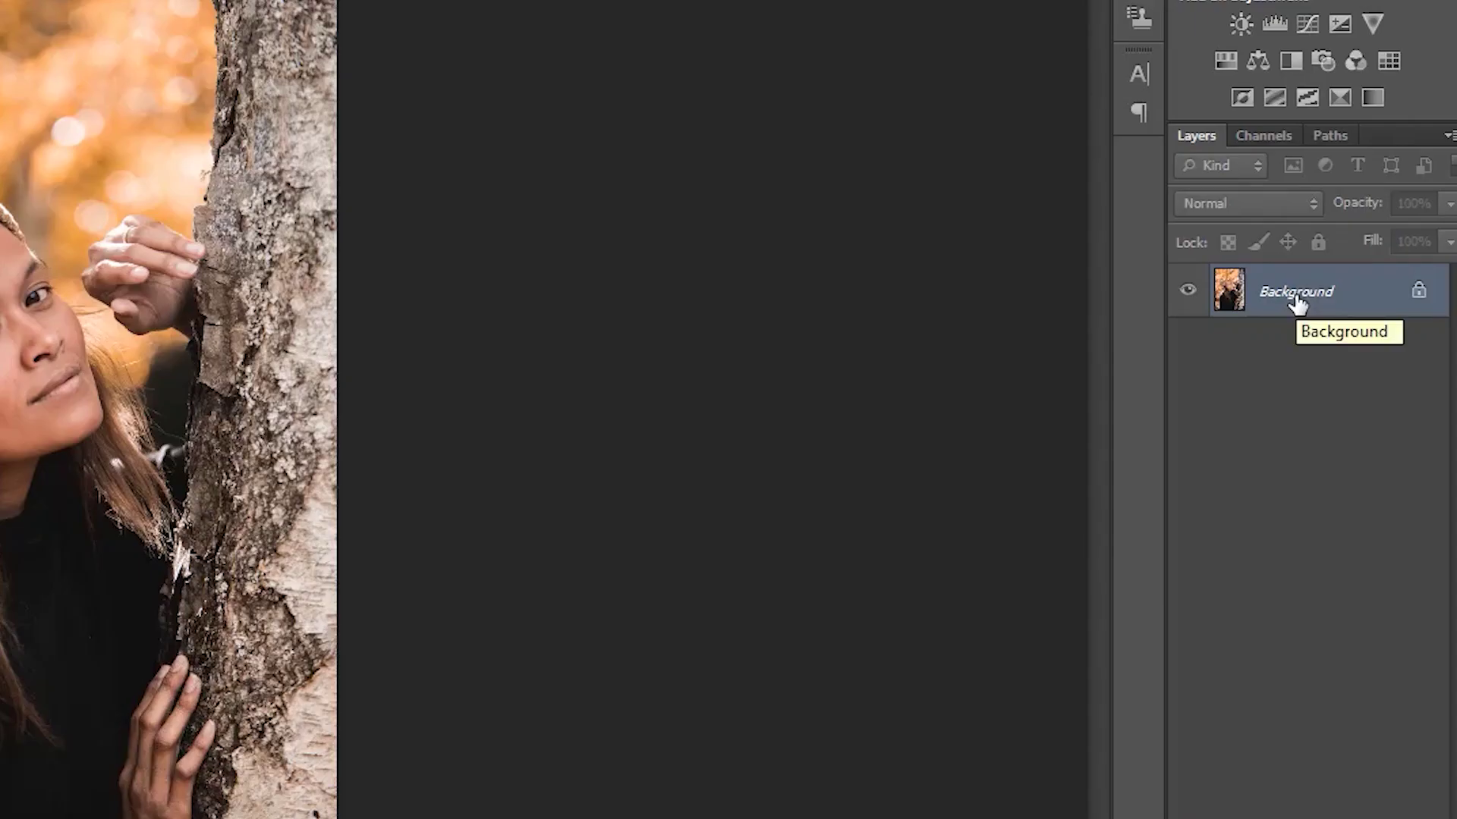
Duplicate the Background layer to create Background copy.
right_click(1297, 301)
click(1248, 354)
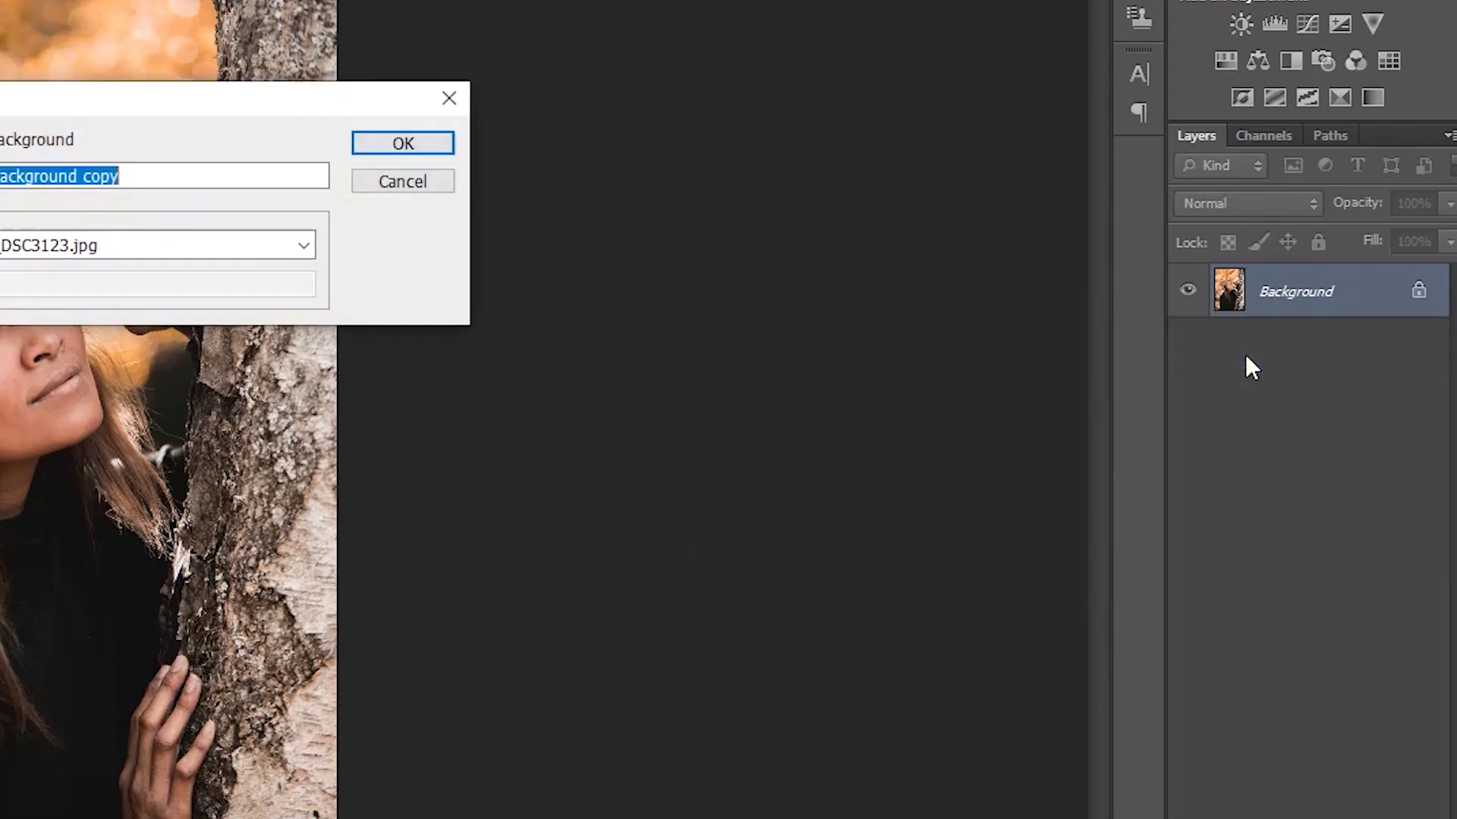
click(433, 144)
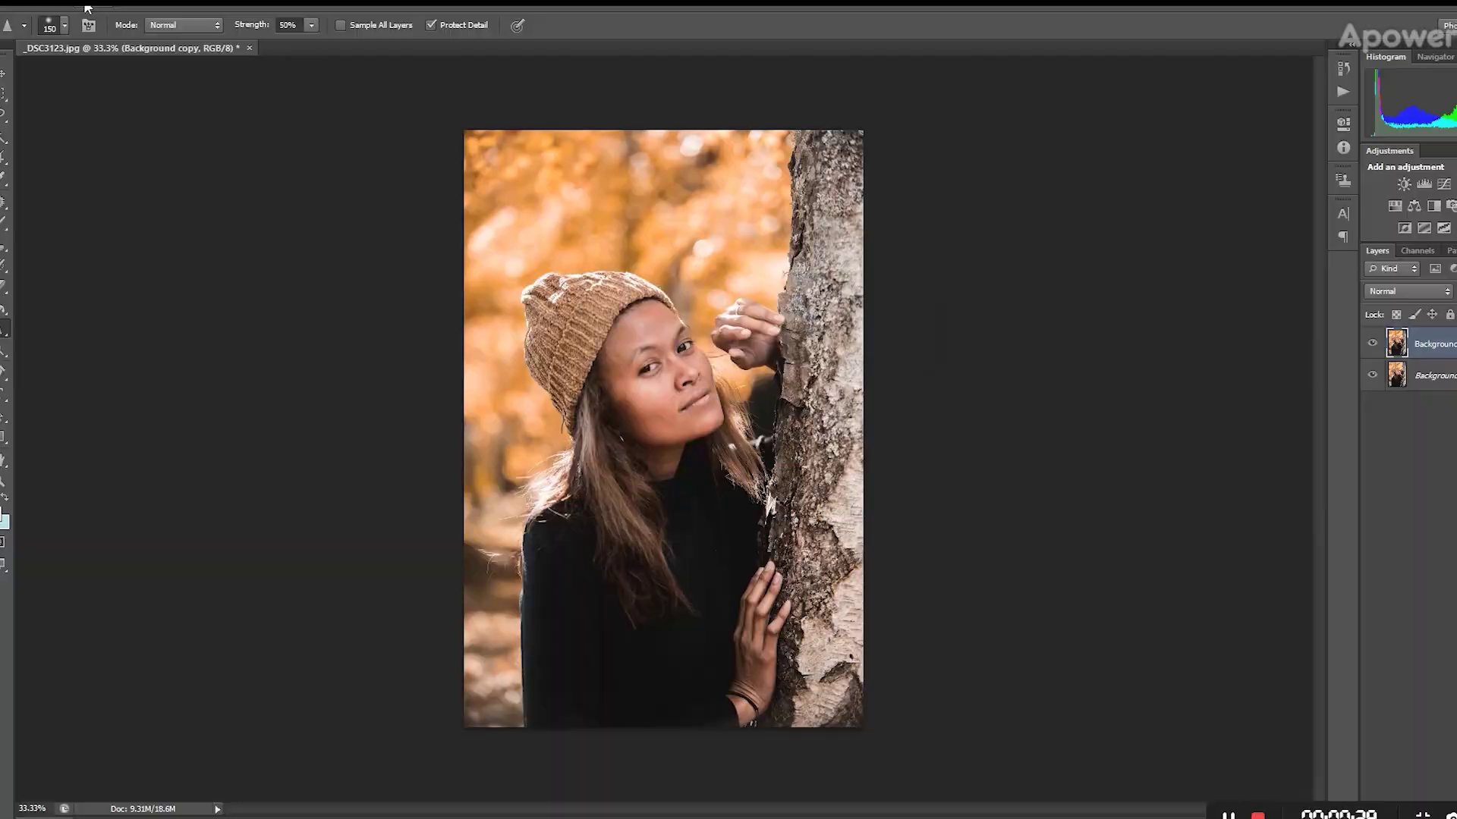
Resample the image to 300 pixels/inch in Image Size, giving 6142 × 9200 pixels.
key(alt+i)
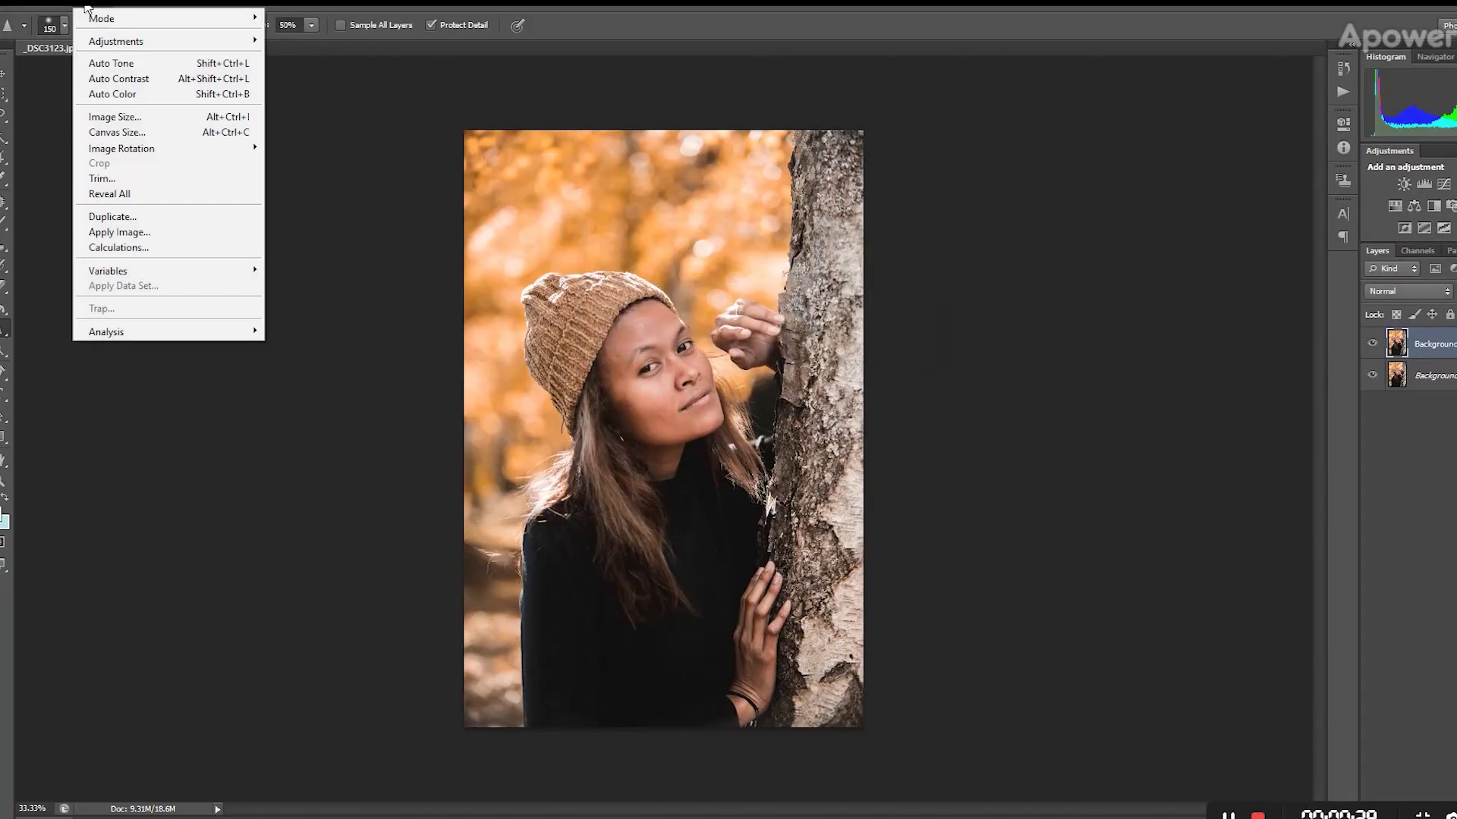
click(127, 120)
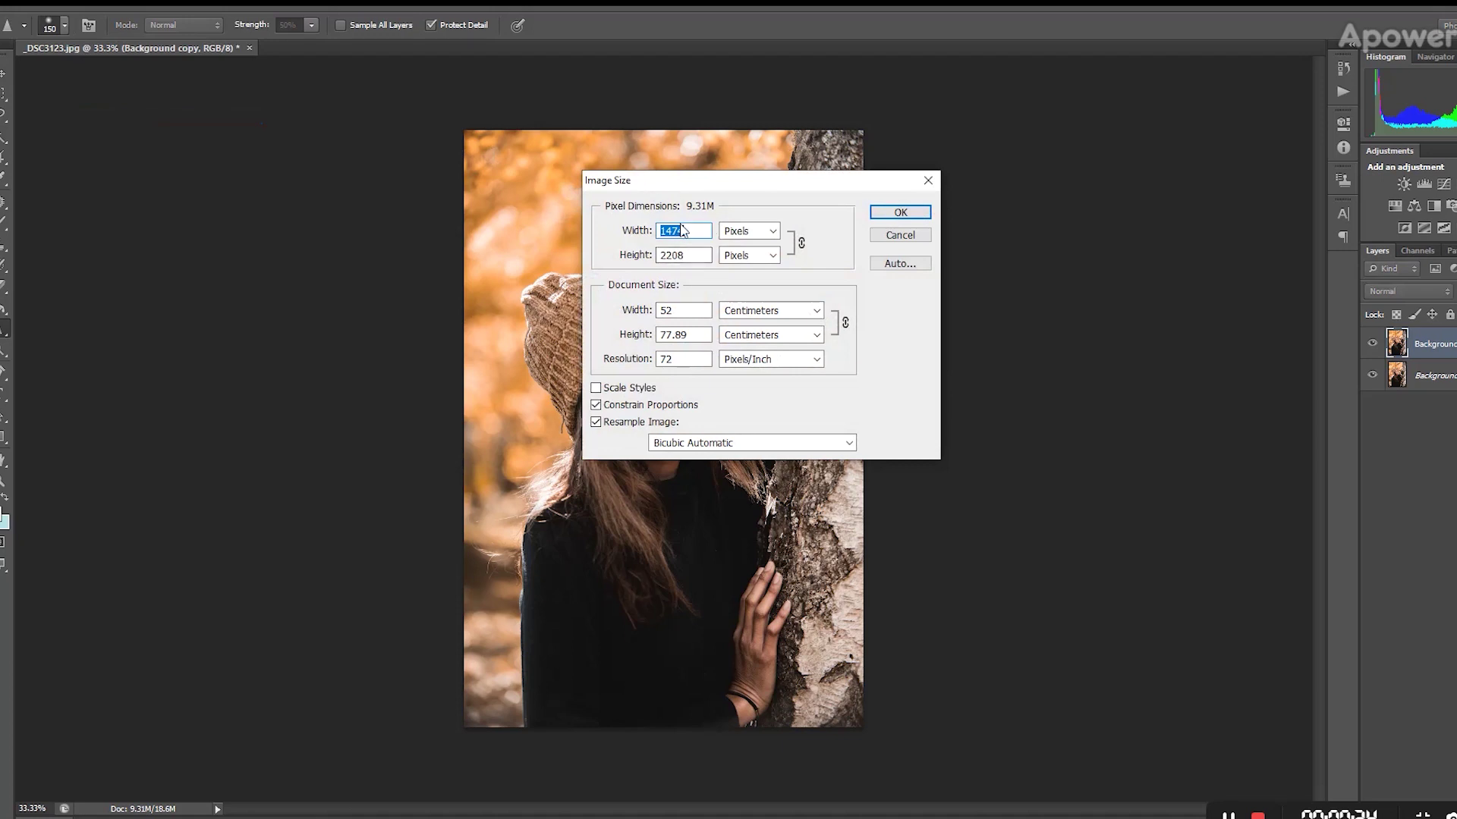
double_click(681, 359)
text(300)
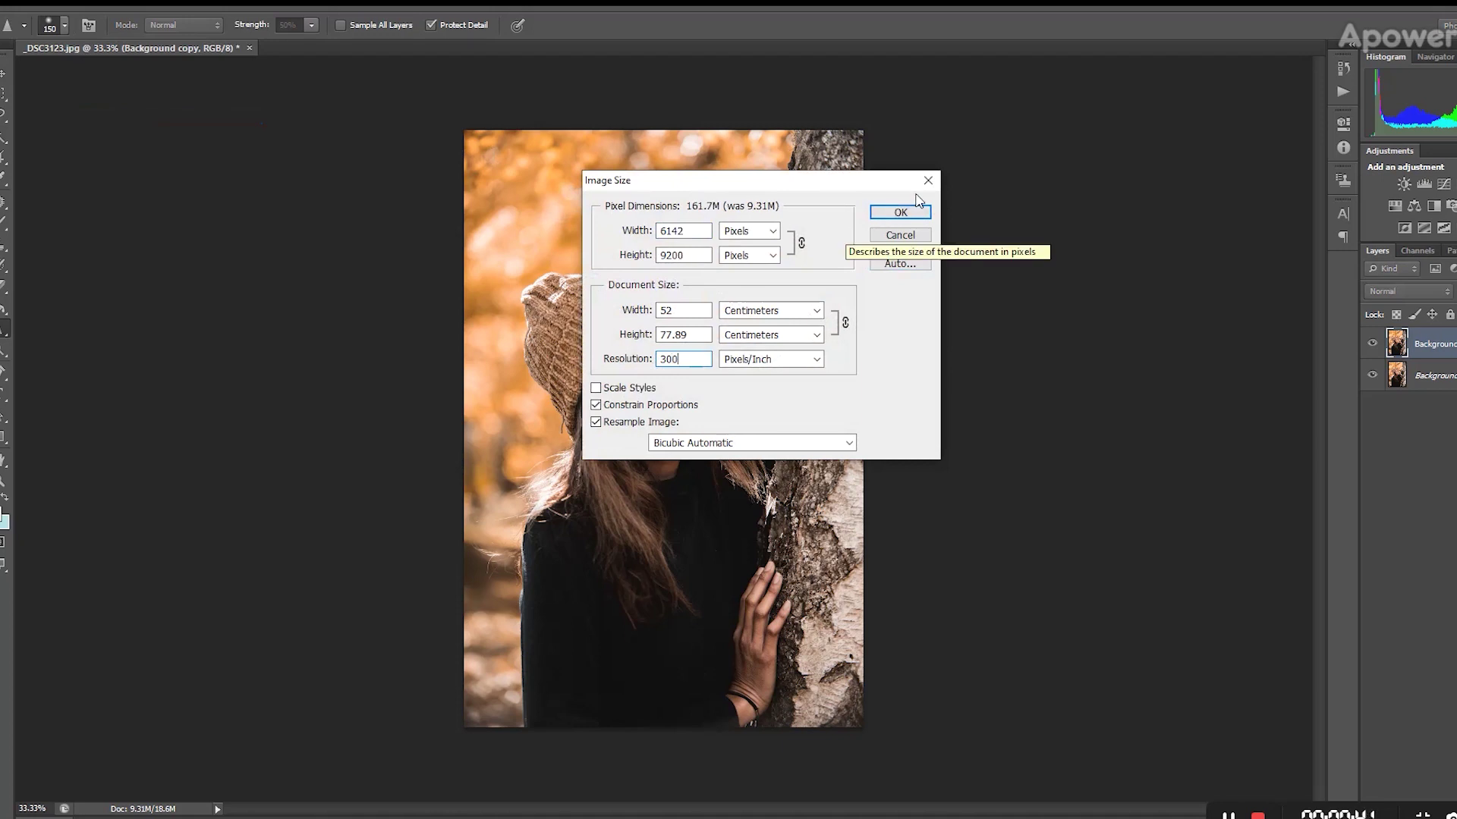
click(900, 213)
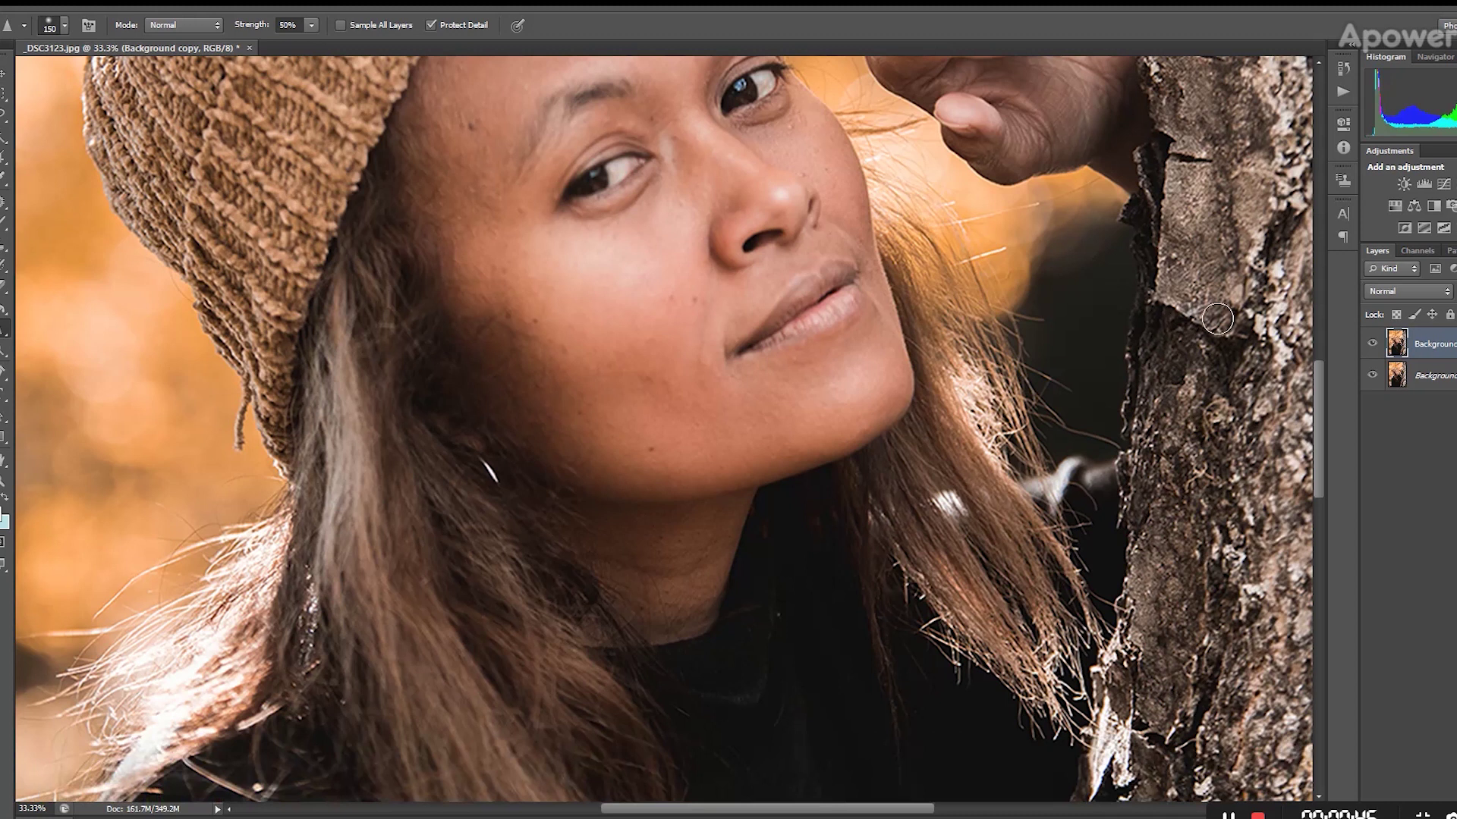
Duplicate Background copy into Background copy 2 and bring up the Filter > Other submenu.
click(1372, 345)
click(1373, 345)
right_click(1443, 350)
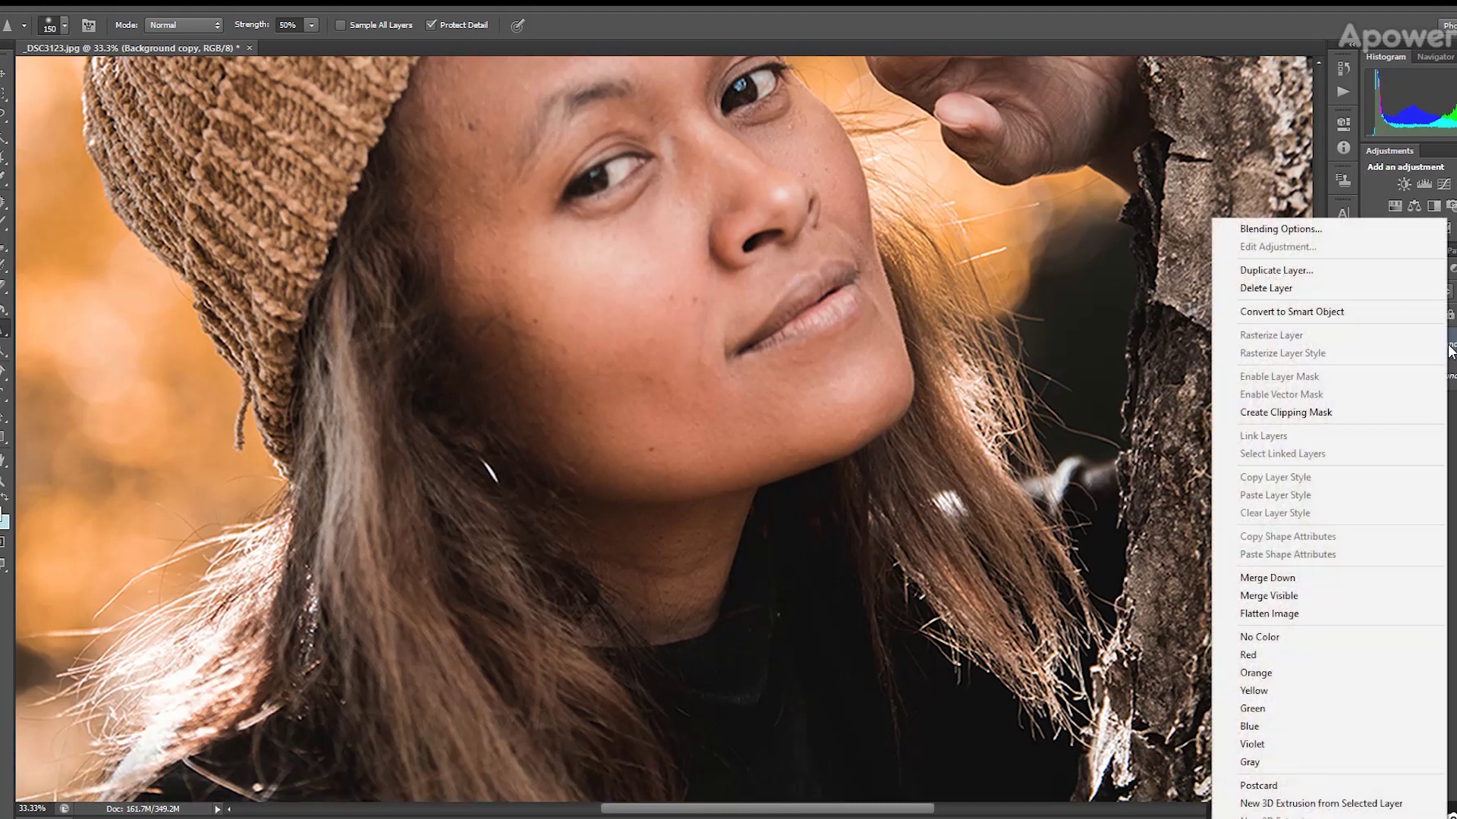
click(1331, 270)
click(918, 258)
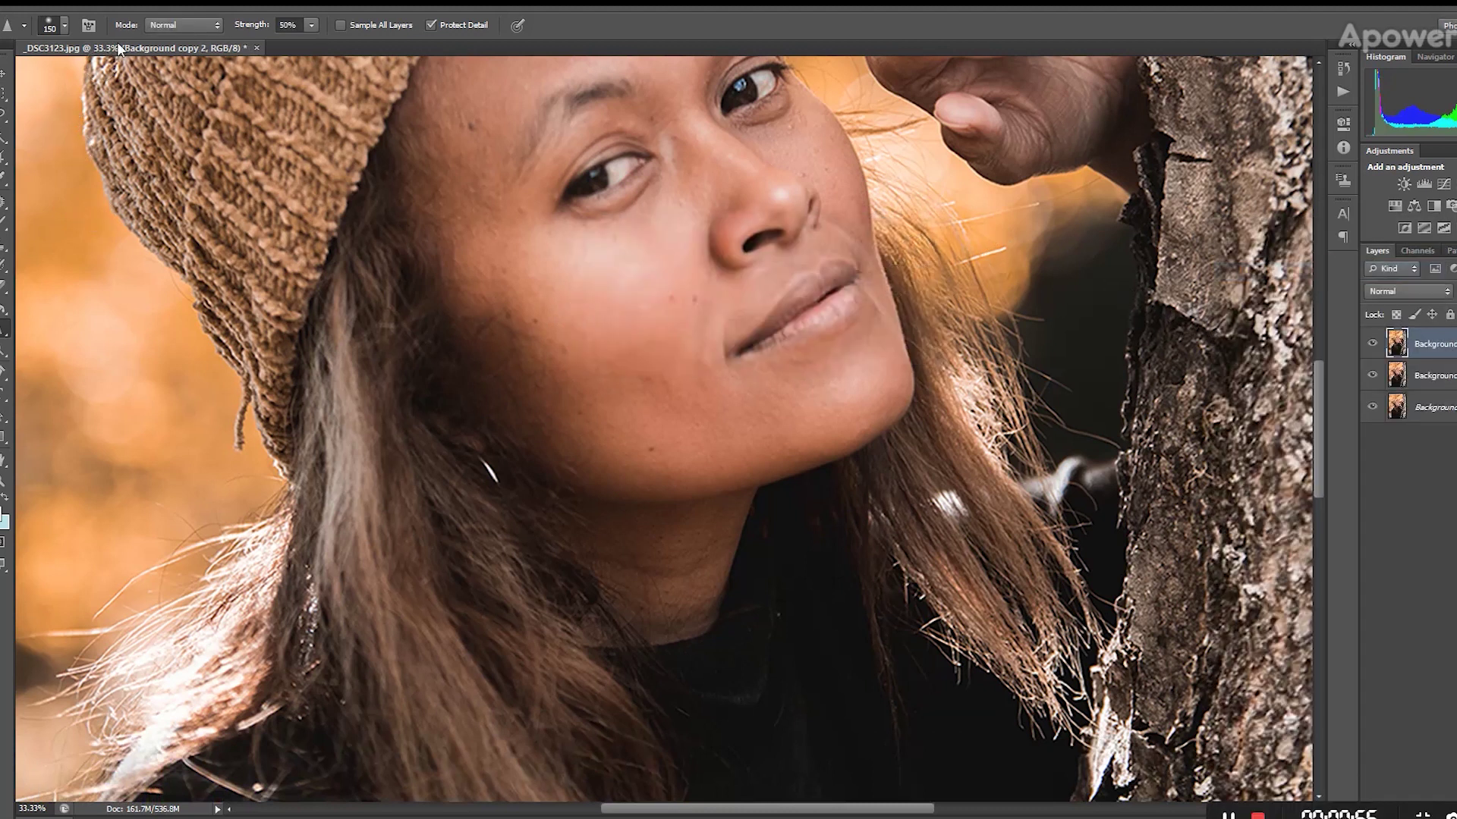
click(240, 6)
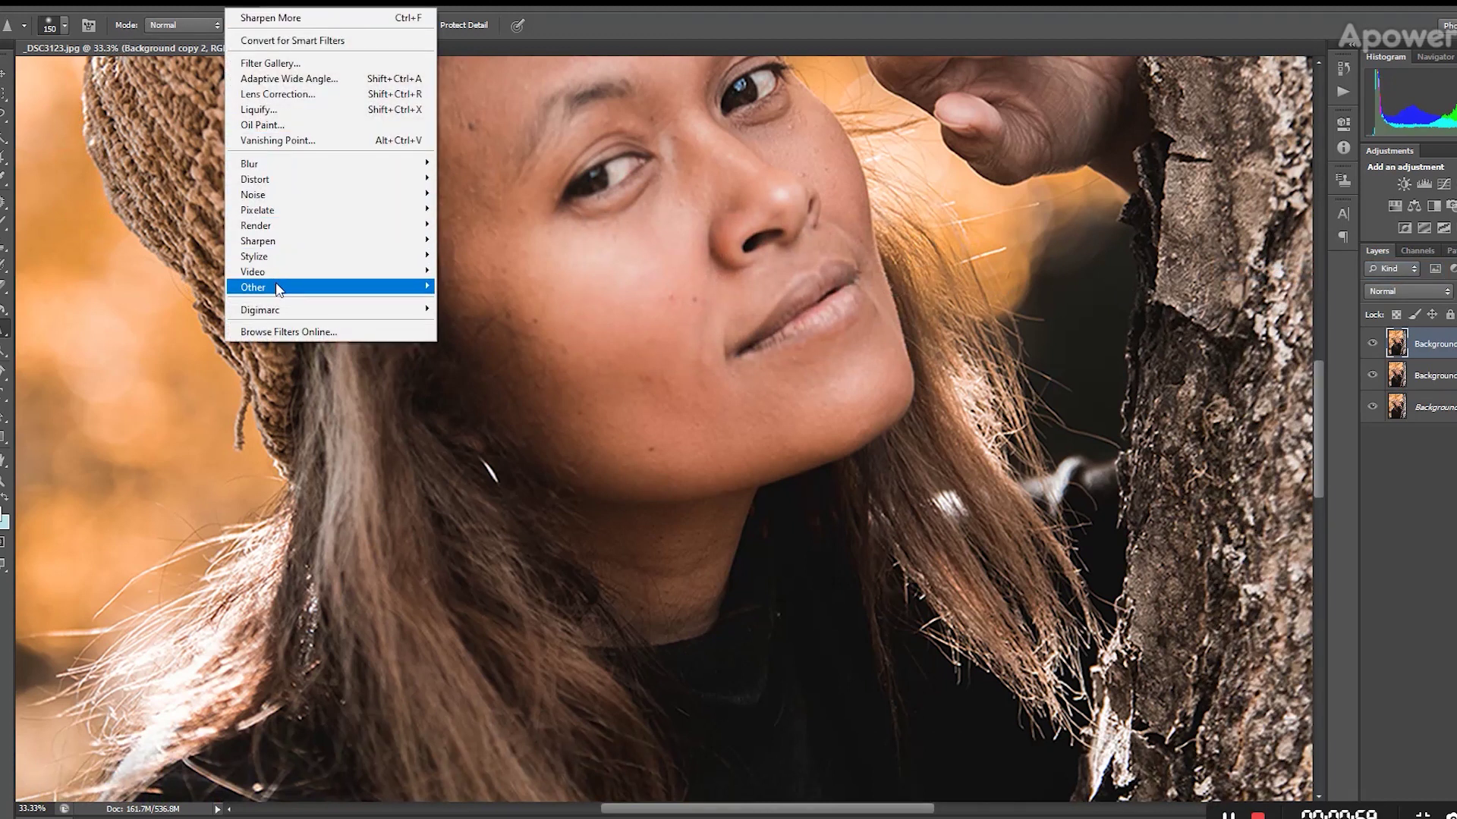
mouse_move(278, 288)
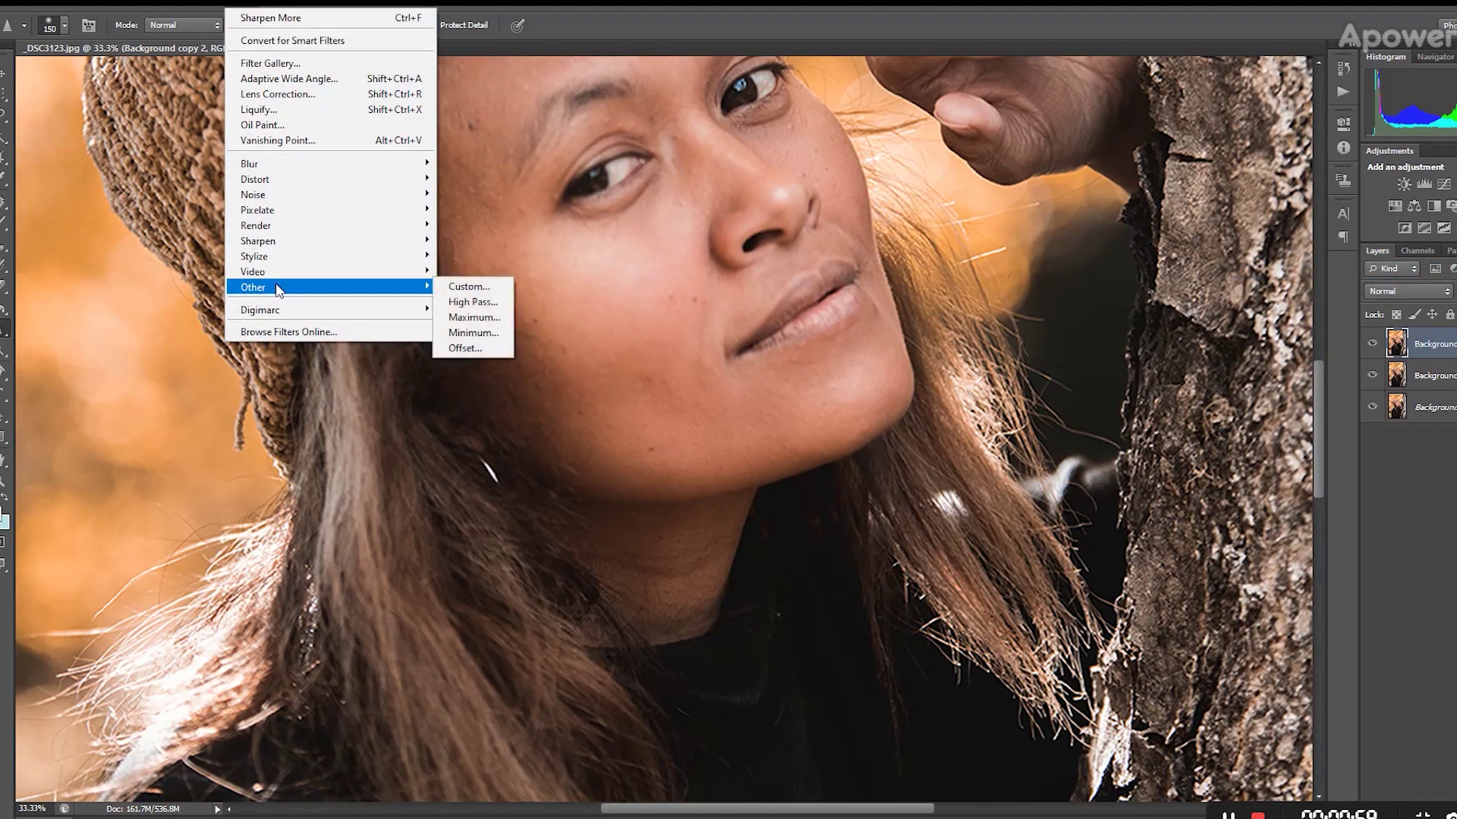
Apply High Pass to Background copy 2 with a radius of about 3 pixels.
click(472, 303)
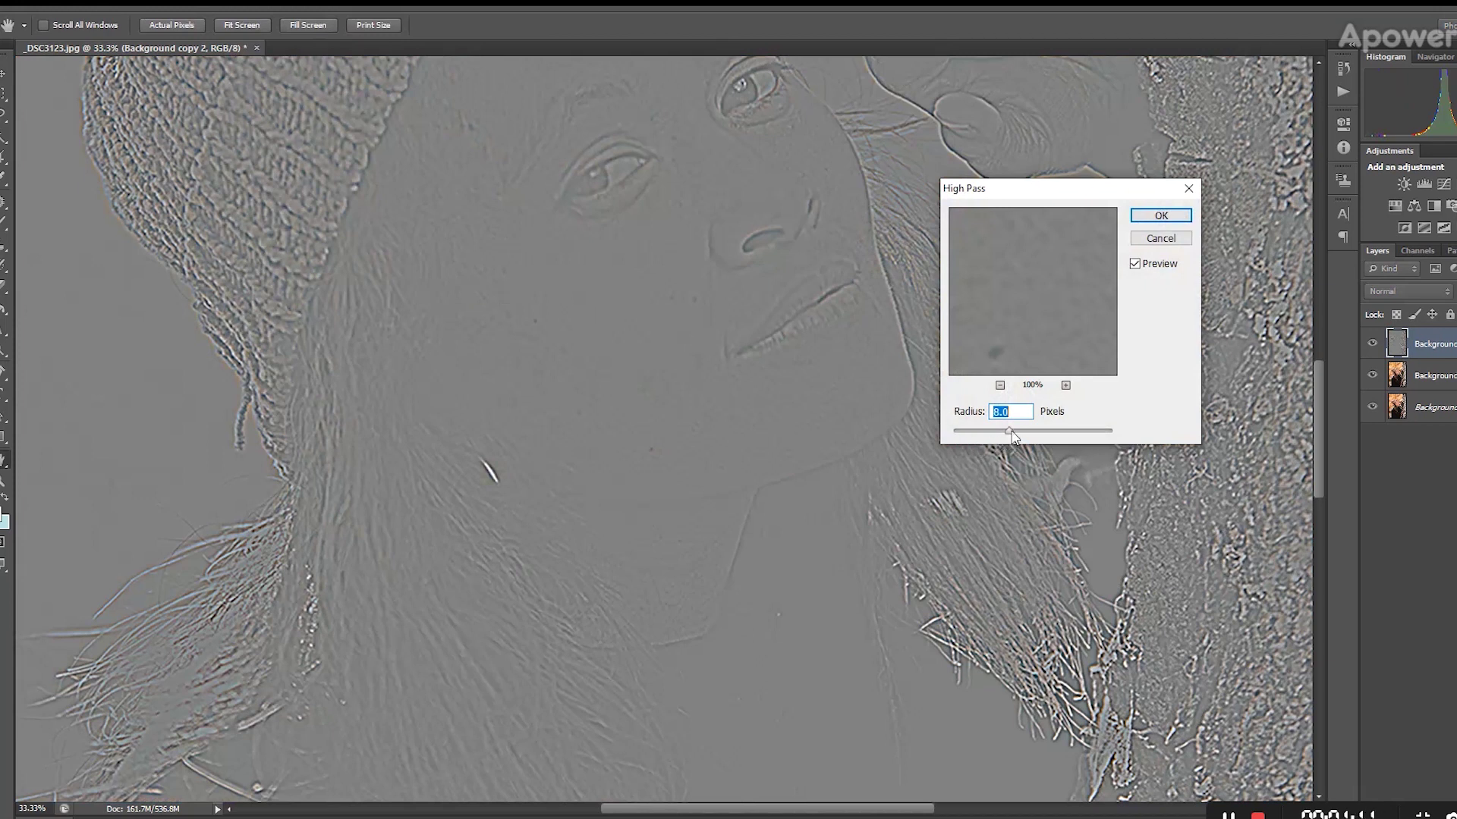
drag(1009, 430, 944, 437)
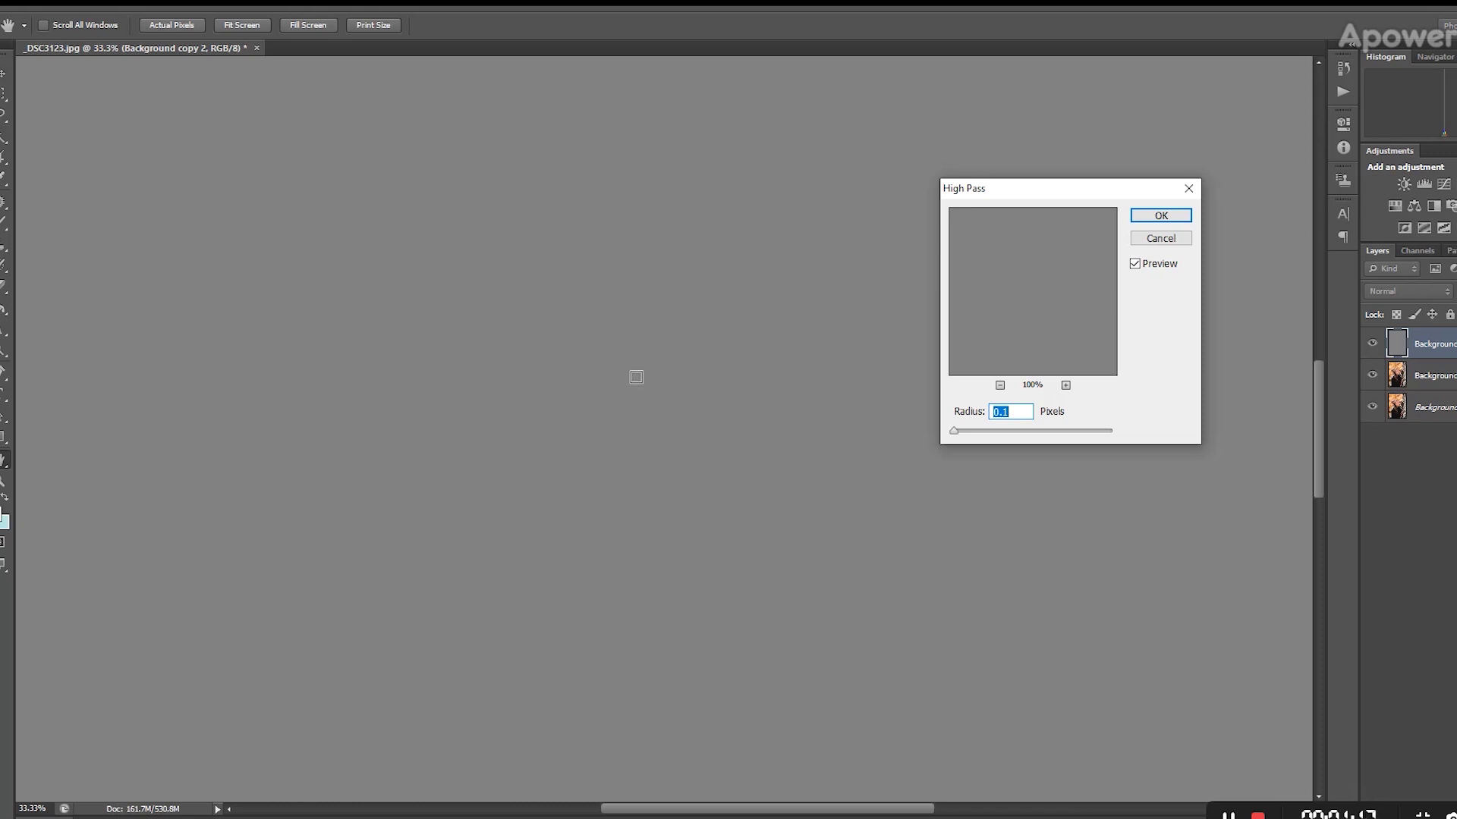
drag(956, 435, 1010, 432)
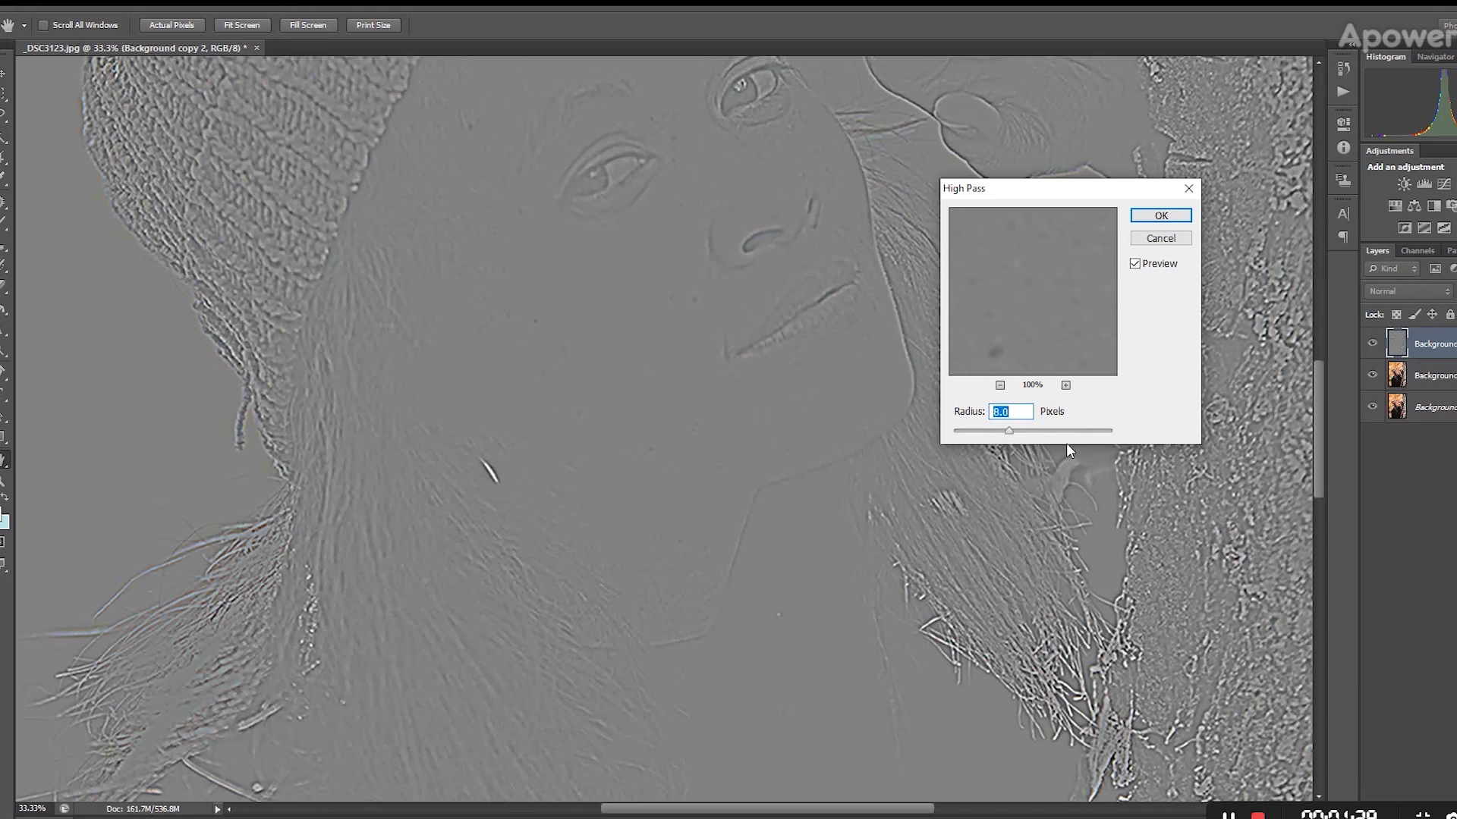
click(1161, 217)
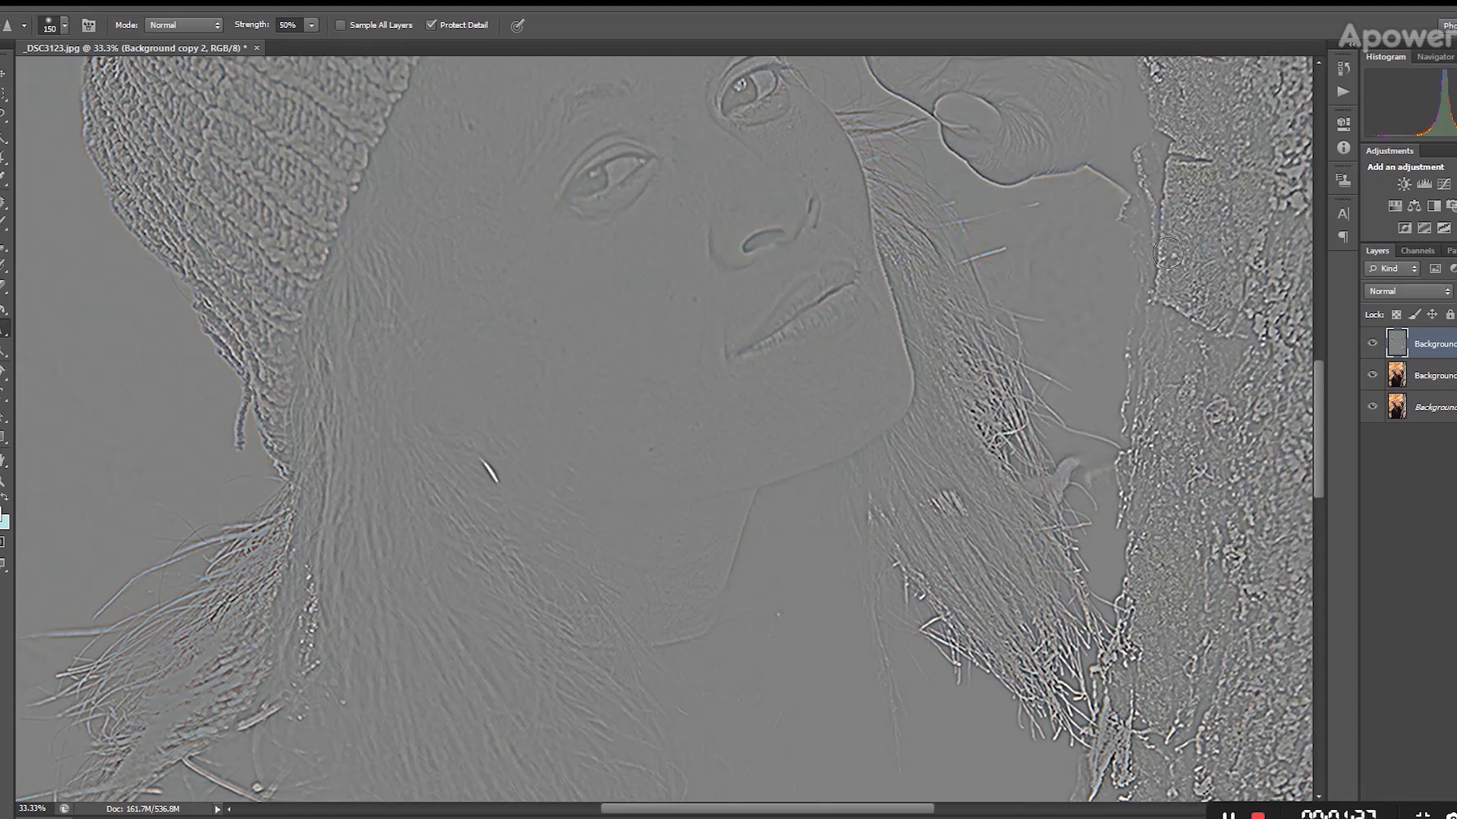
click(1400, 290)
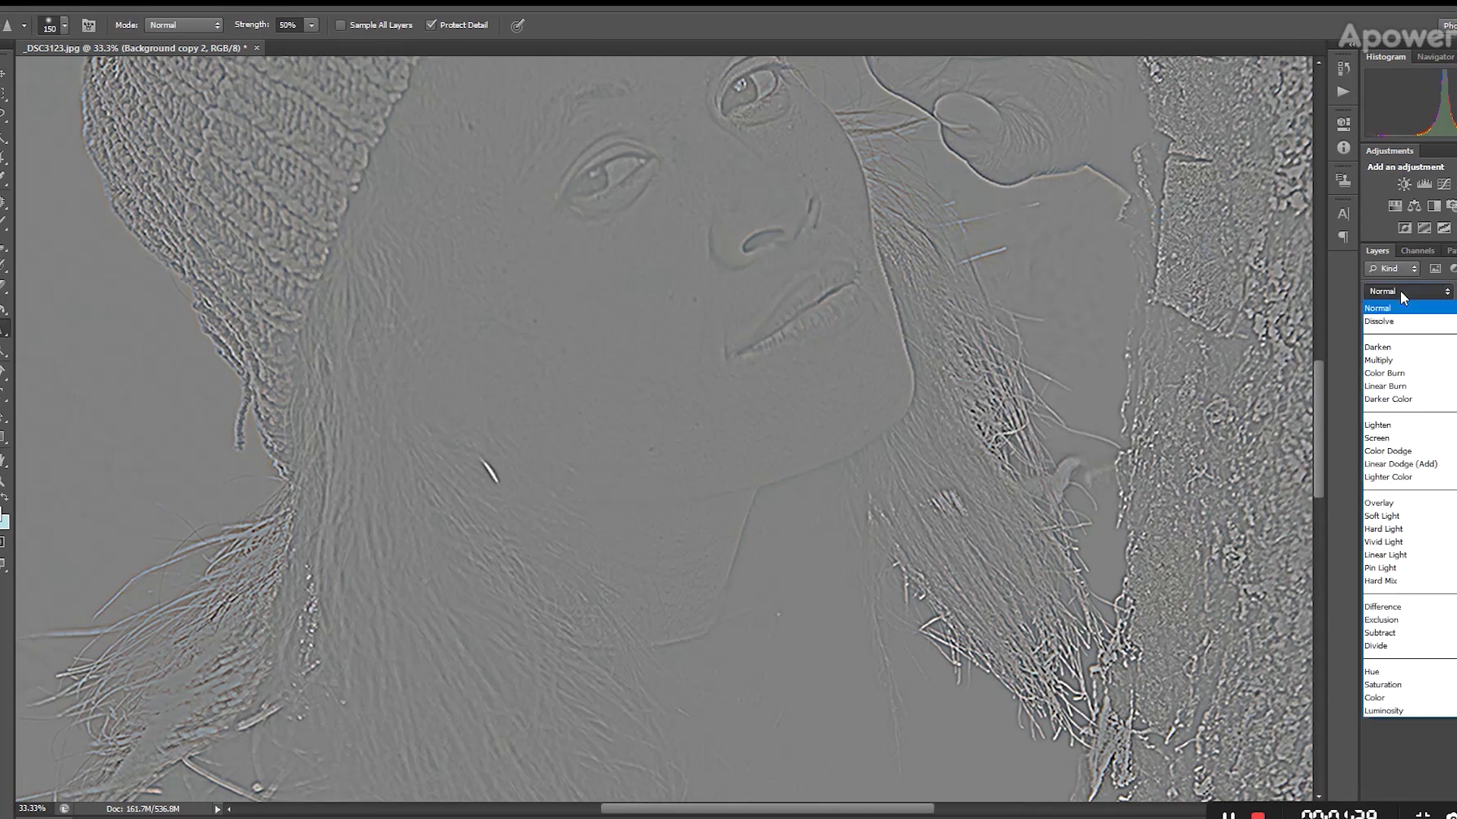
Blend Background copy 2 in Overlay mode and toggle its visibility to compare sharpness.
click(1412, 504)
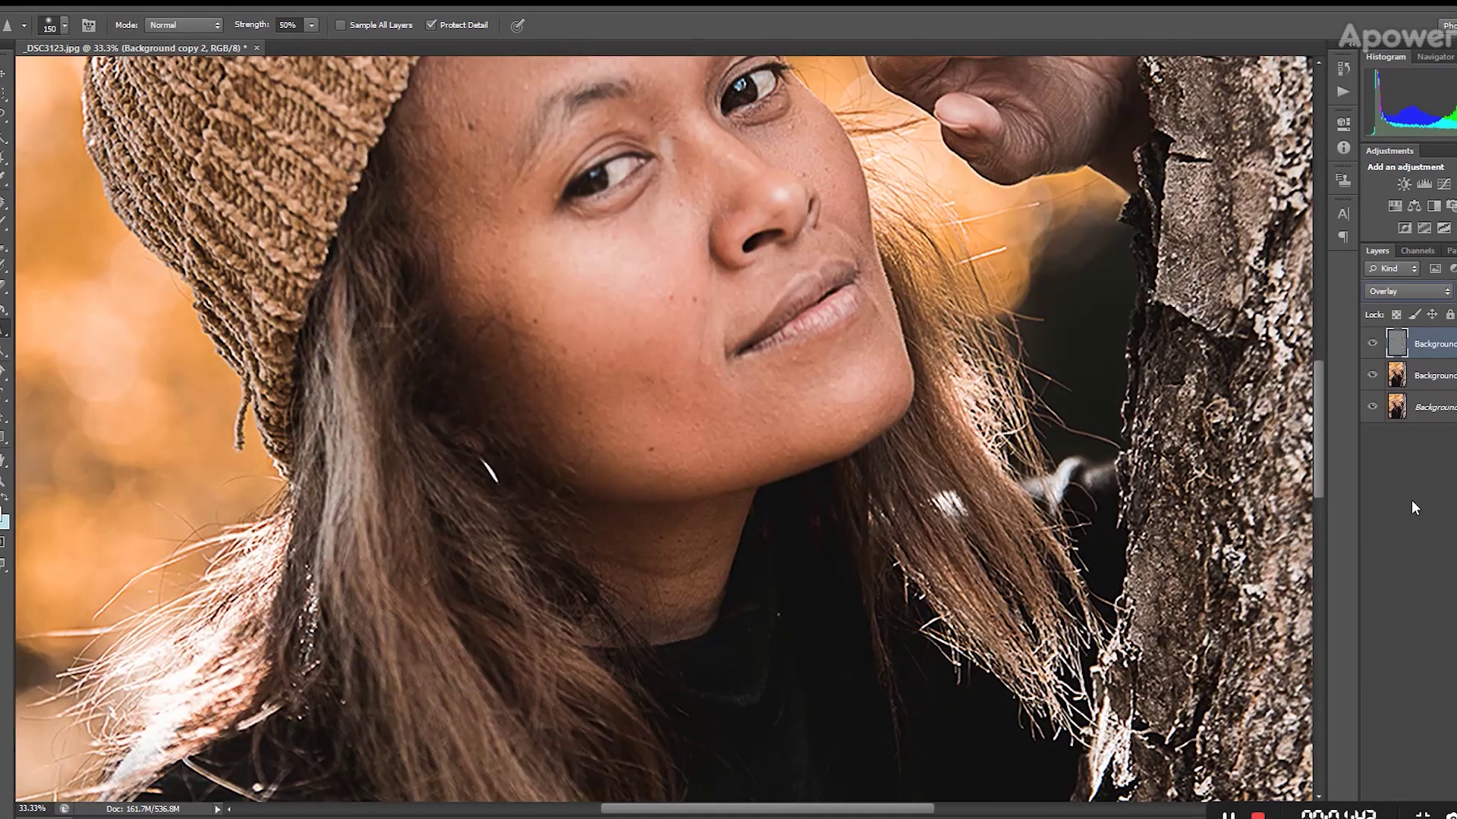
click(1372, 344)
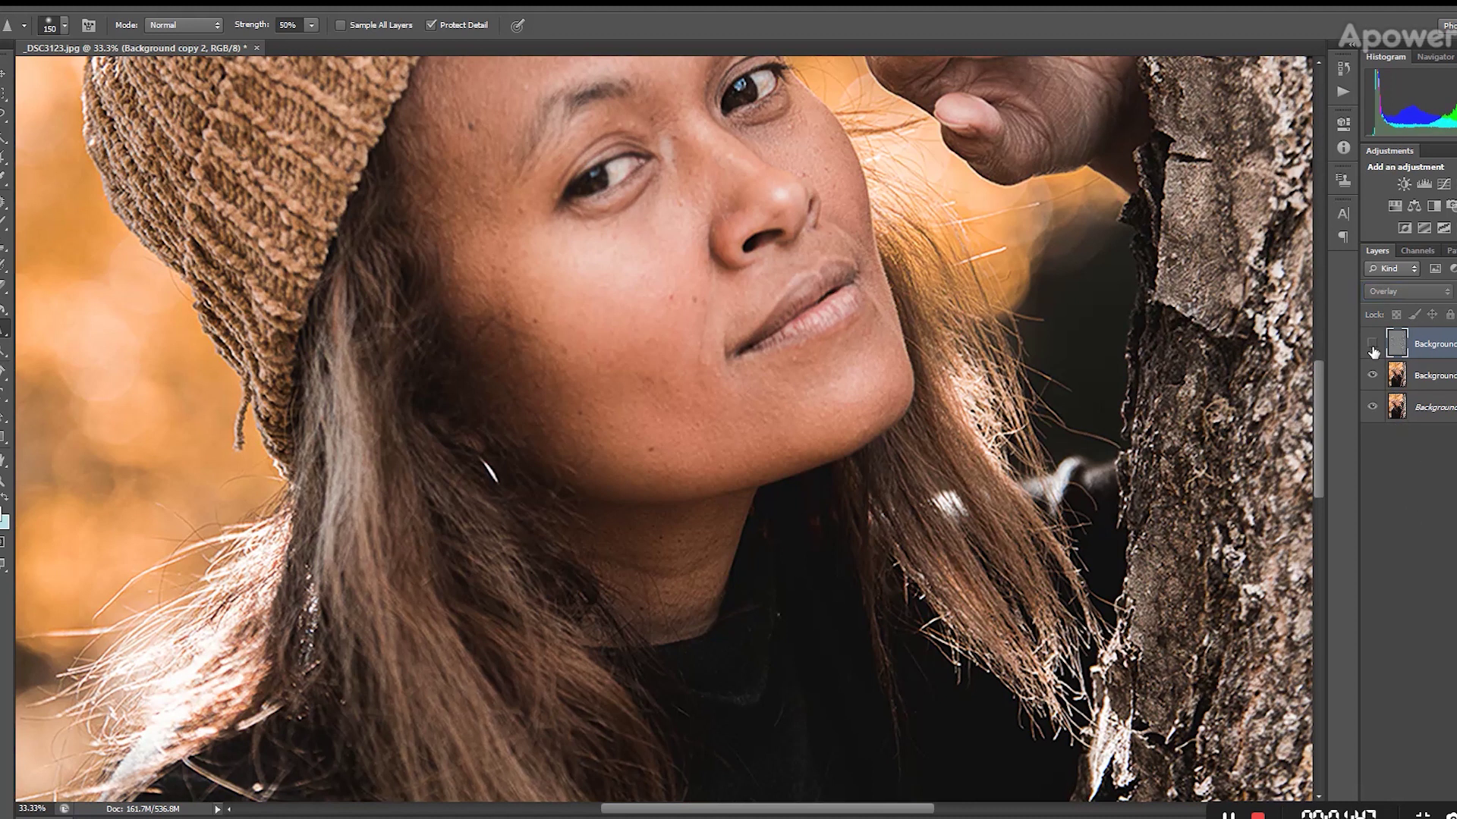
click(1372, 345)
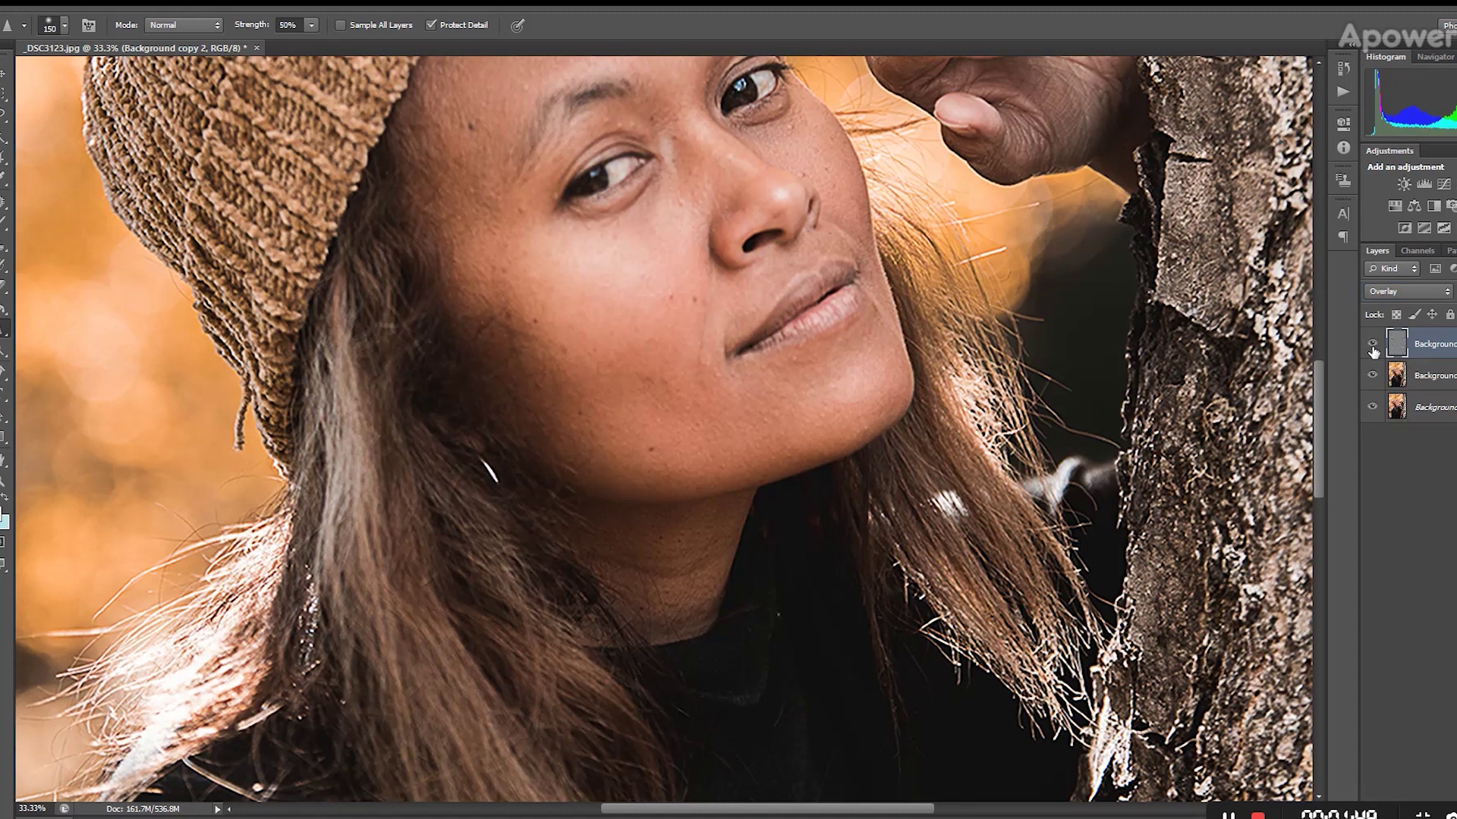
drag(1319, 390, 1324, 359)
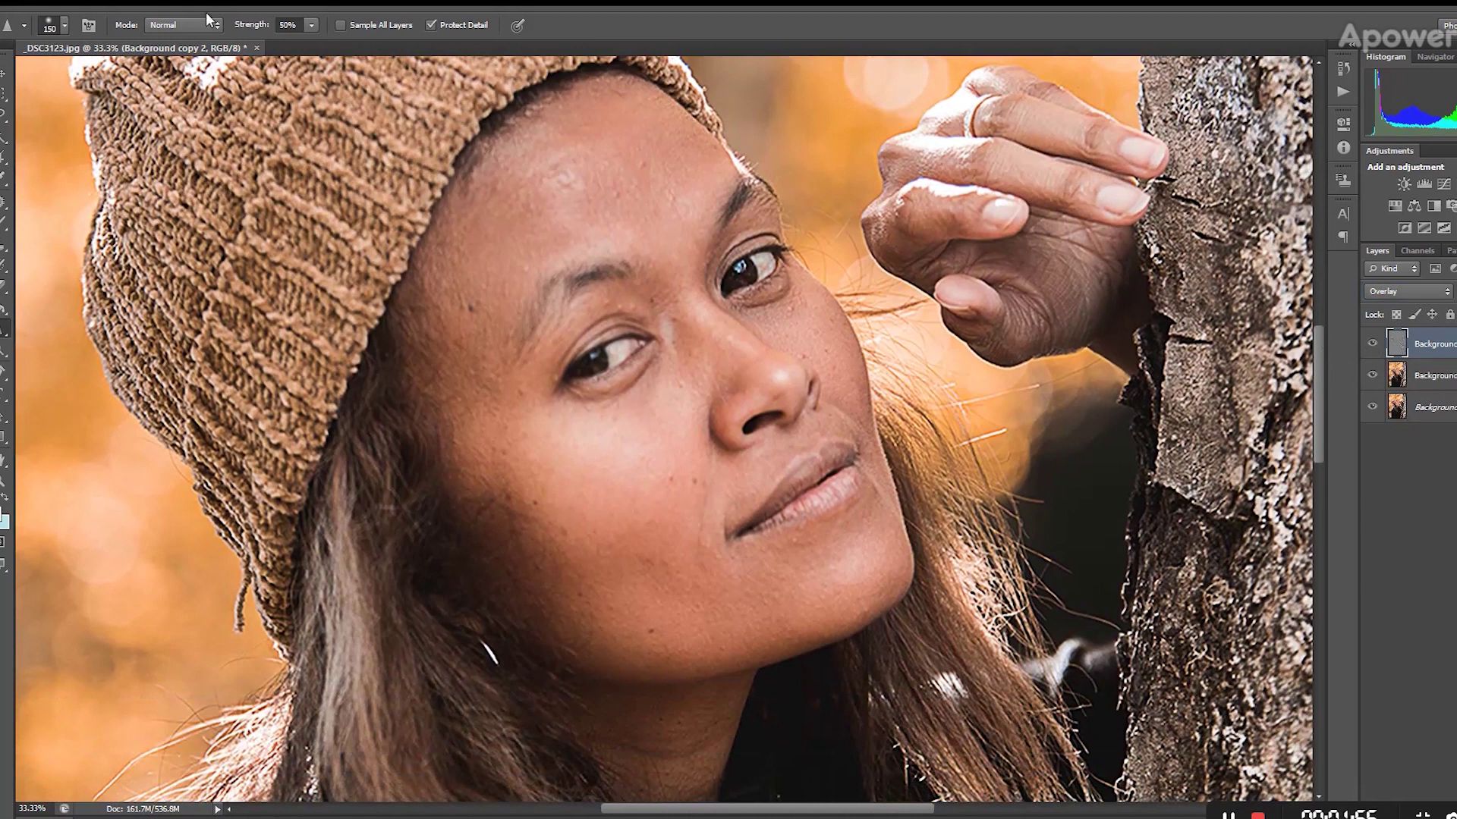
right_click(1428, 345)
Duplicate the Overlay layer as Background copy 3 and apply Filter > Sharpen > Sharpen More.
click(1294, 275)
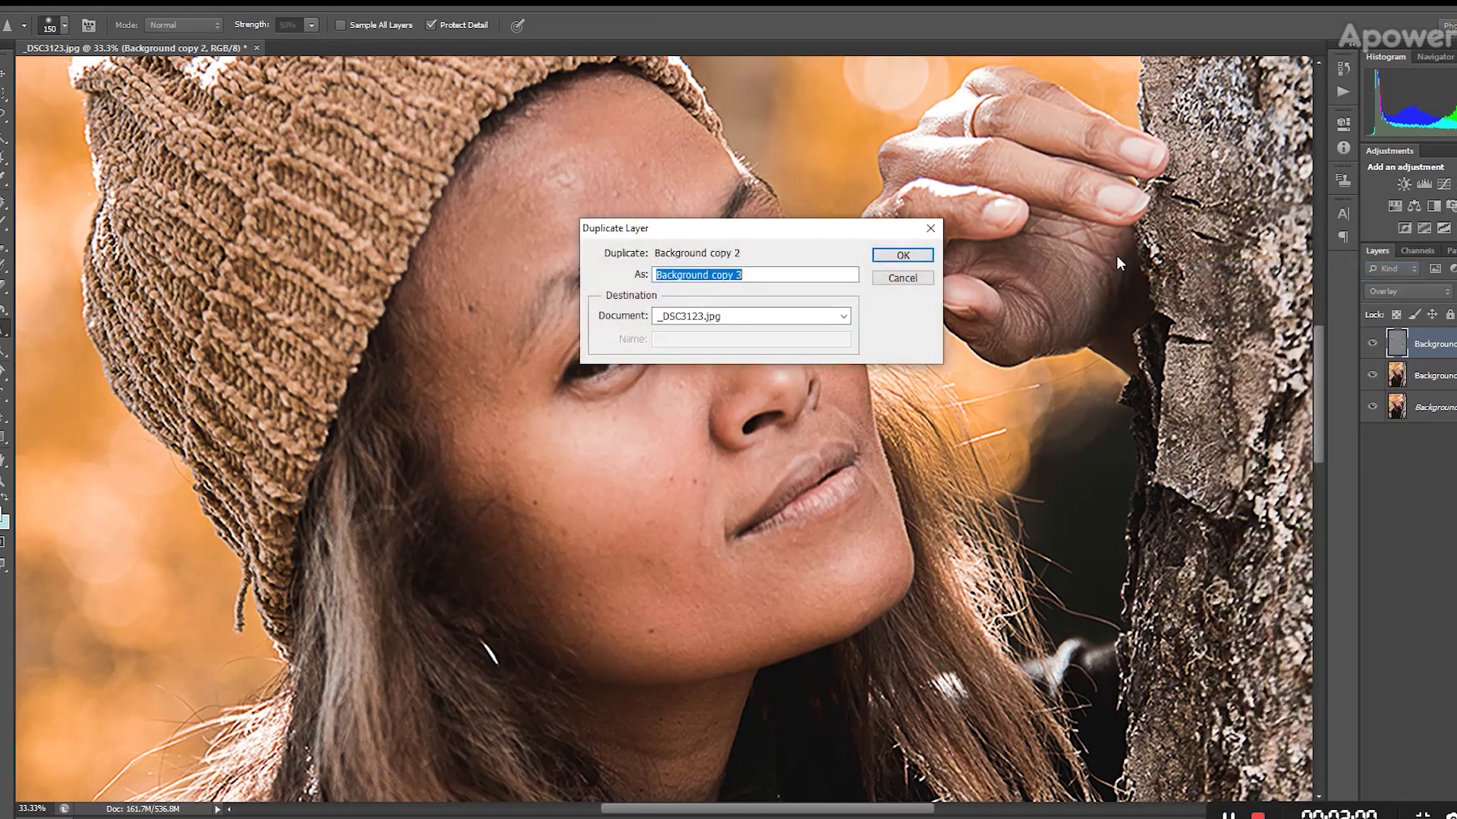
click(922, 254)
click(238, 4)
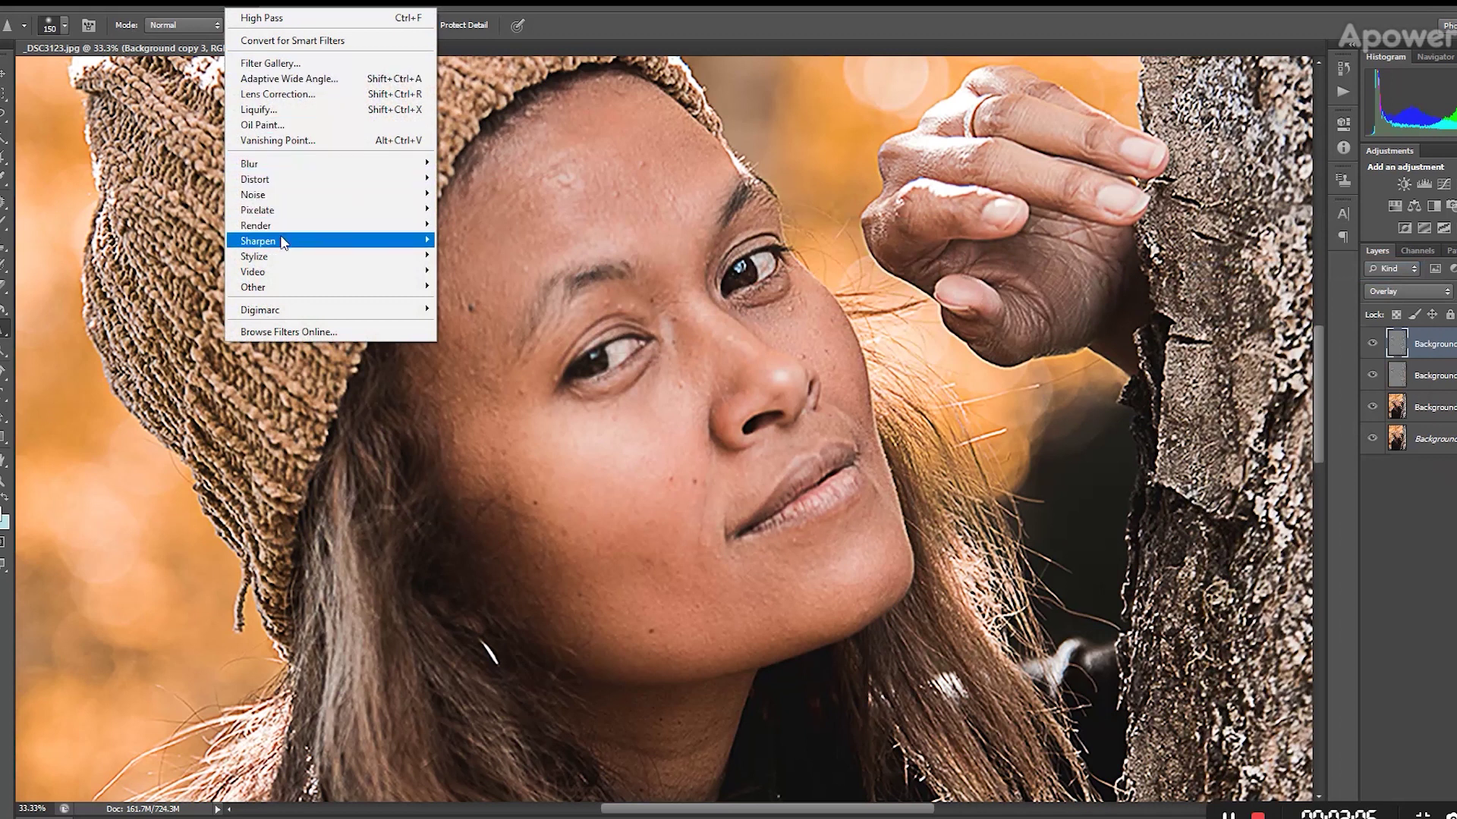
mouse_move(283, 242)
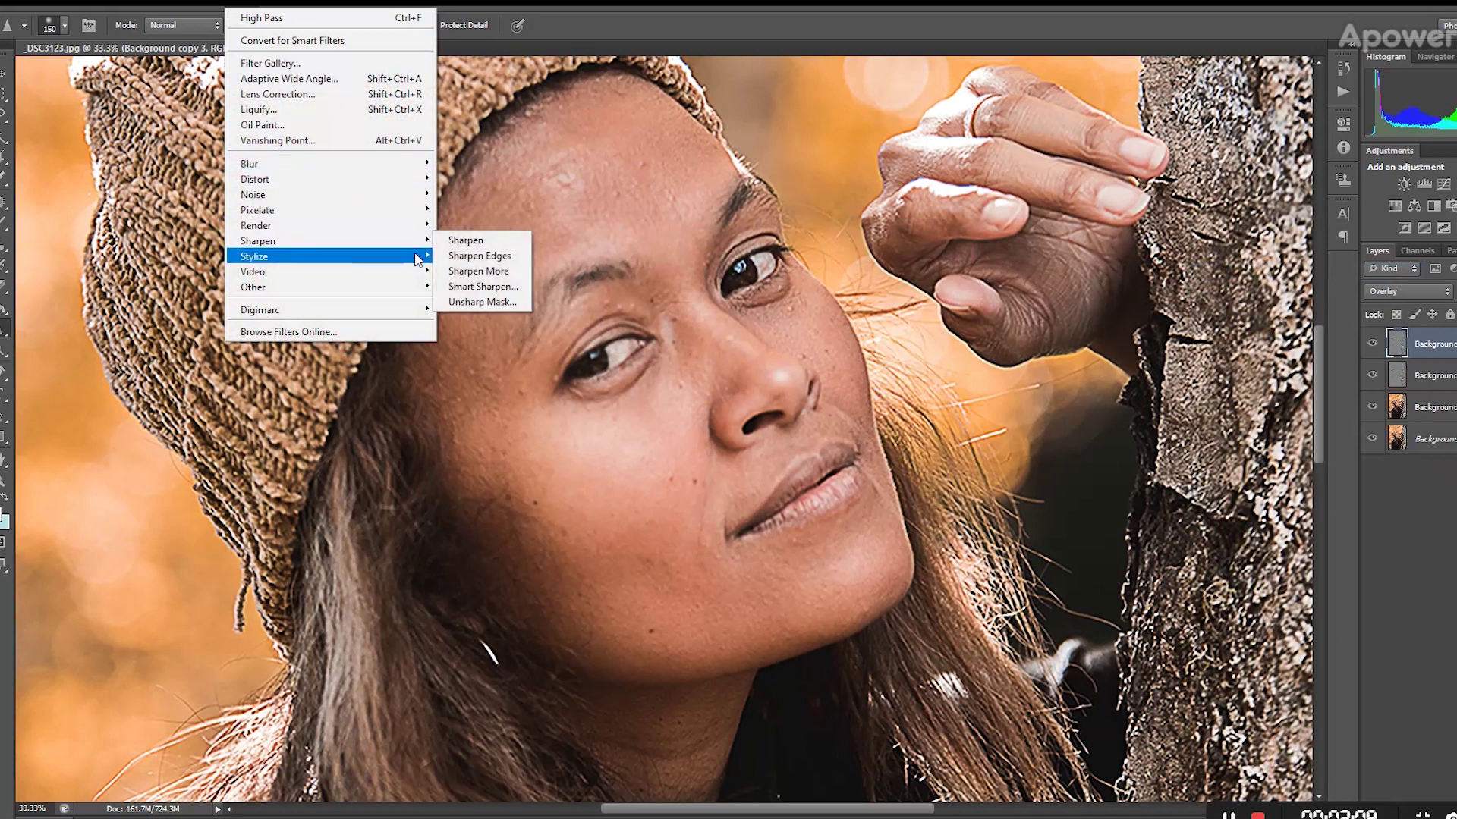
click(492, 273)
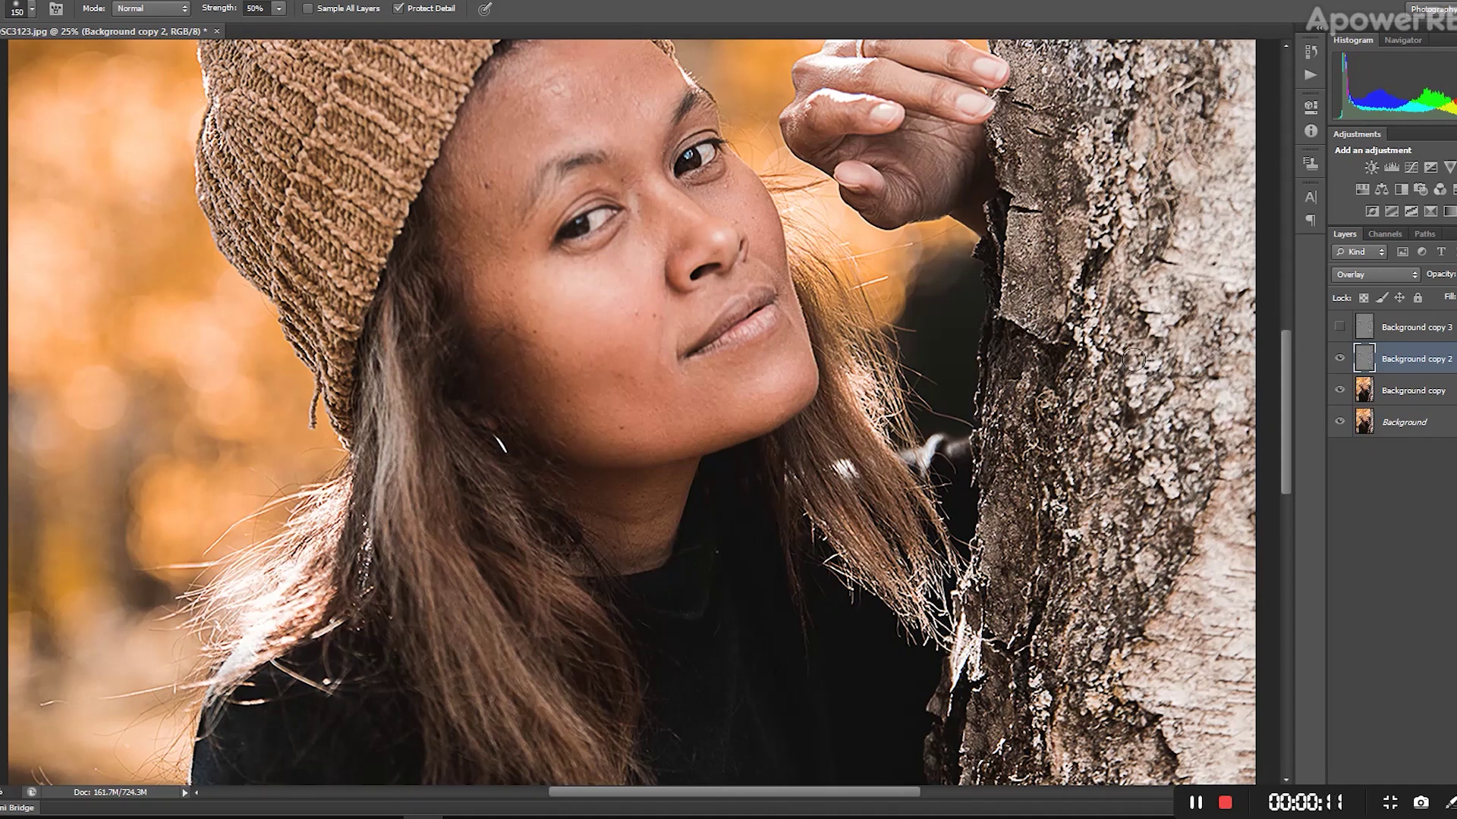
key(ctrl+plus)
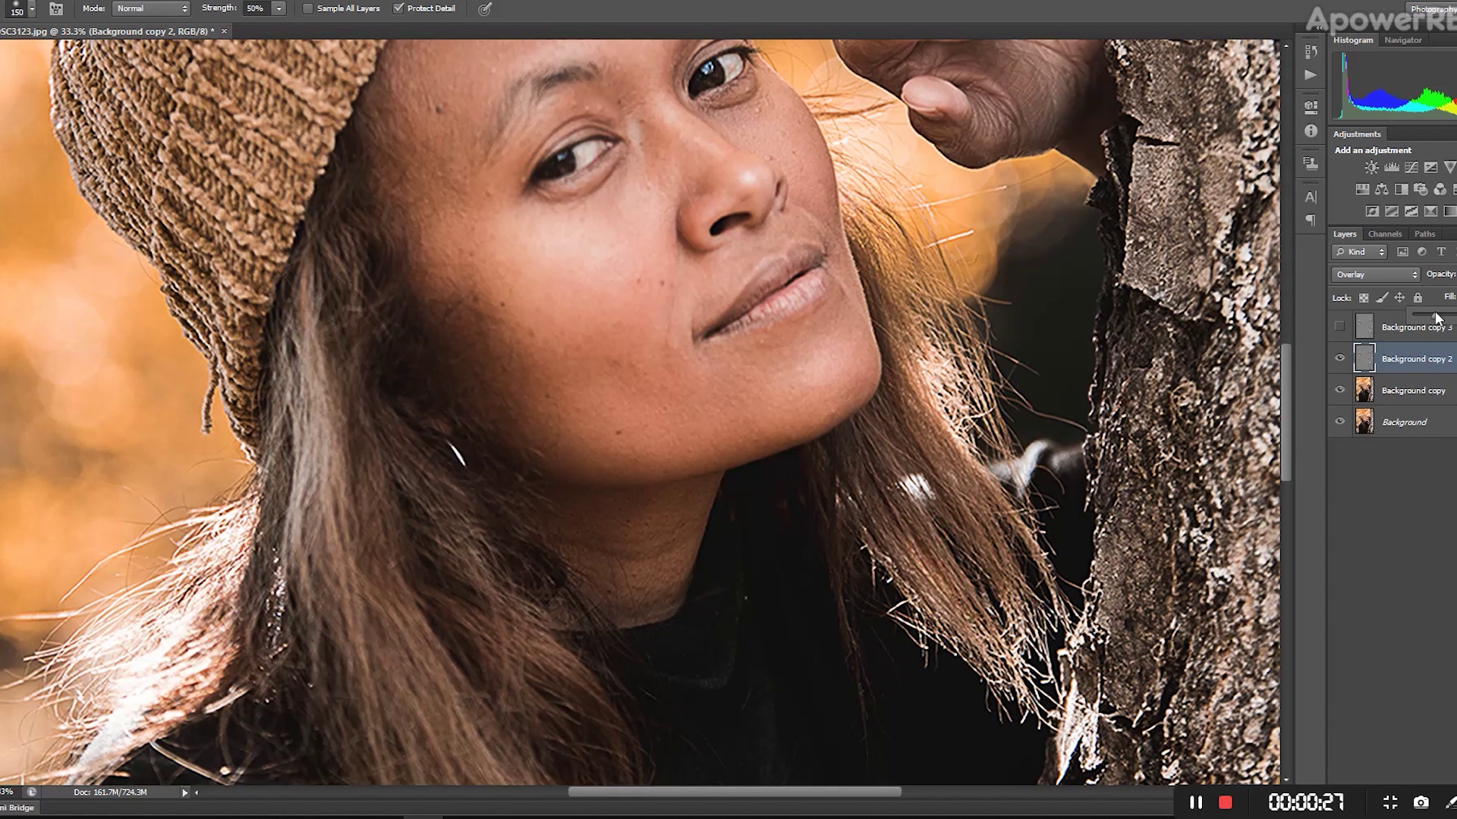
drag(1433, 318, 1455, 323)
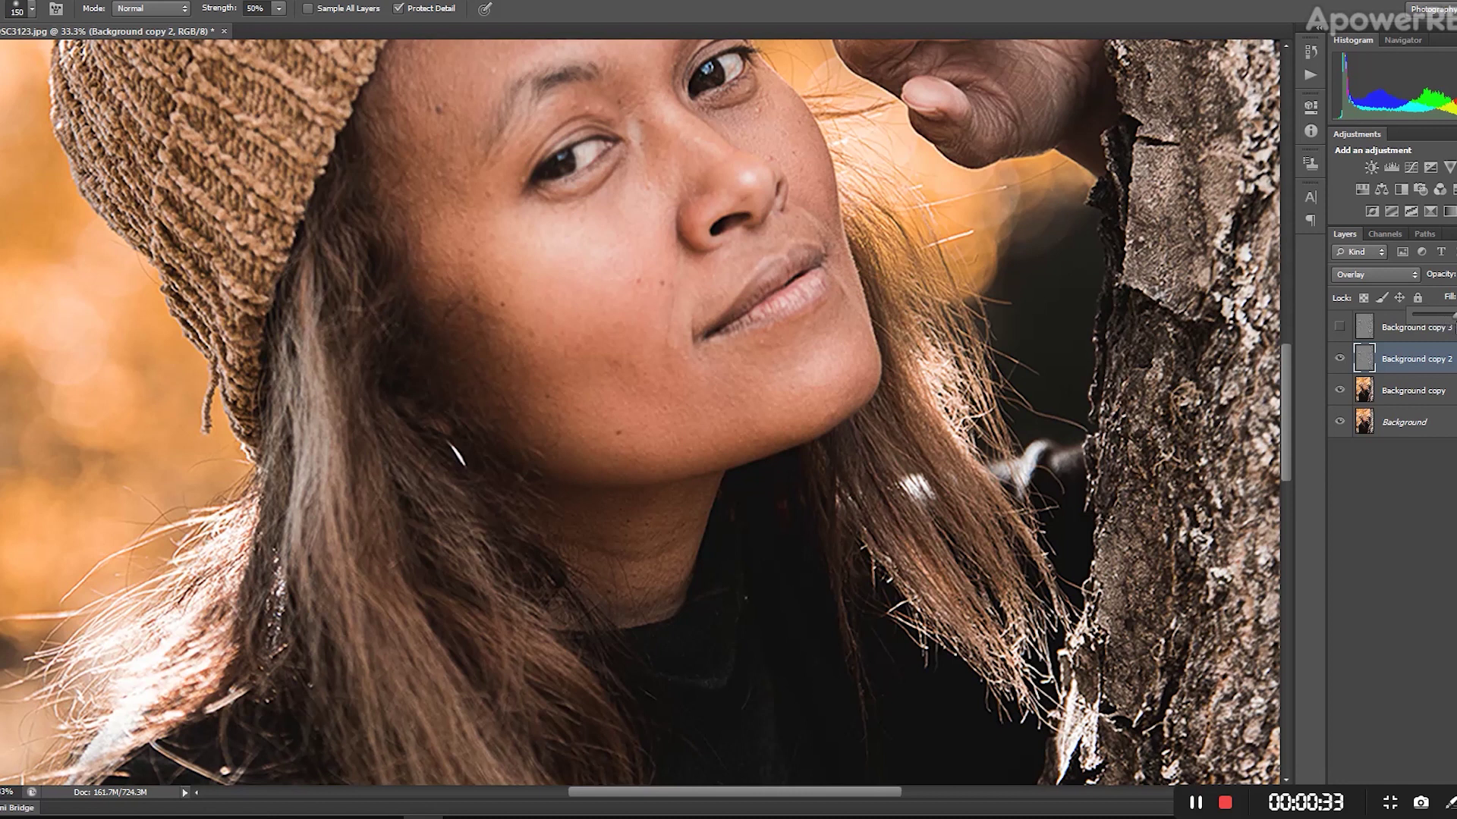